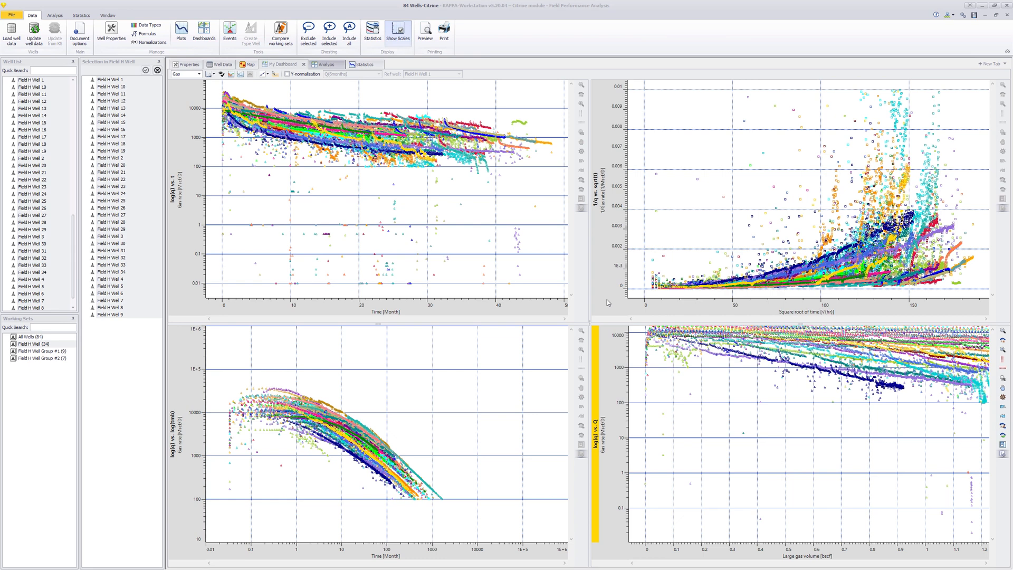
Replace the log(q) vs. t plot in the dashboard with the q vs. t plot.
right_click(398, 190)
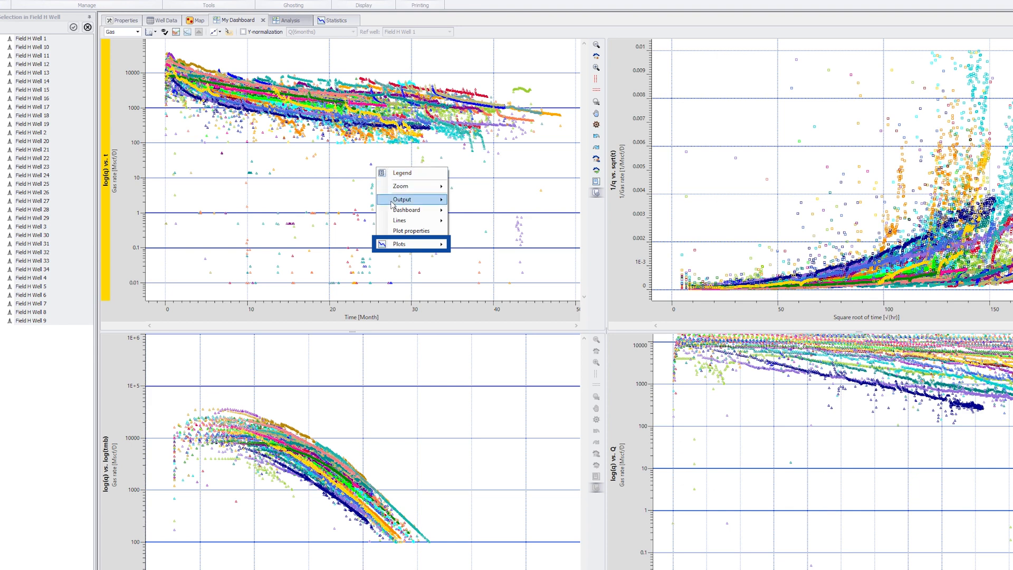
mouse_move(401, 244)
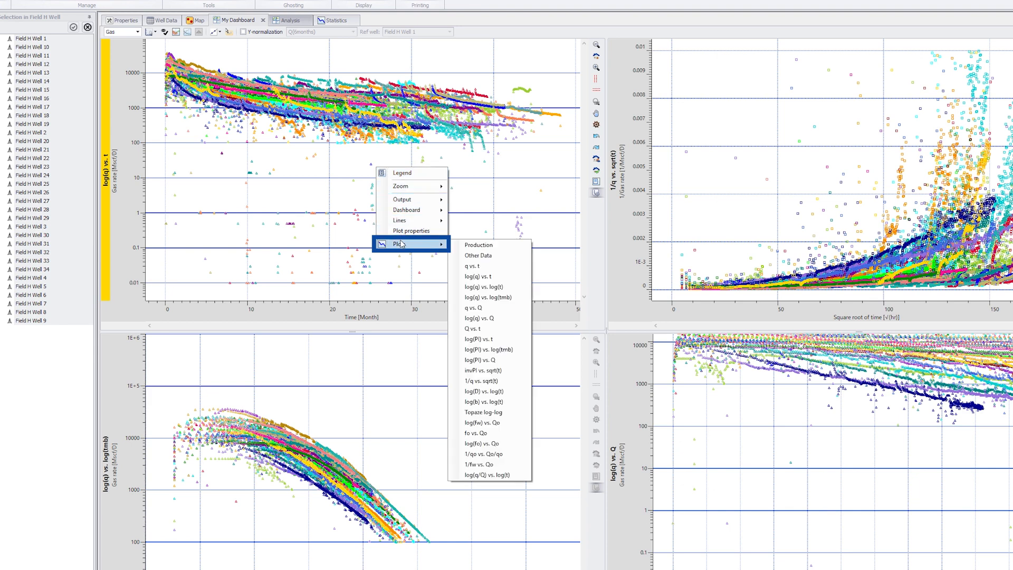
click(471, 267)
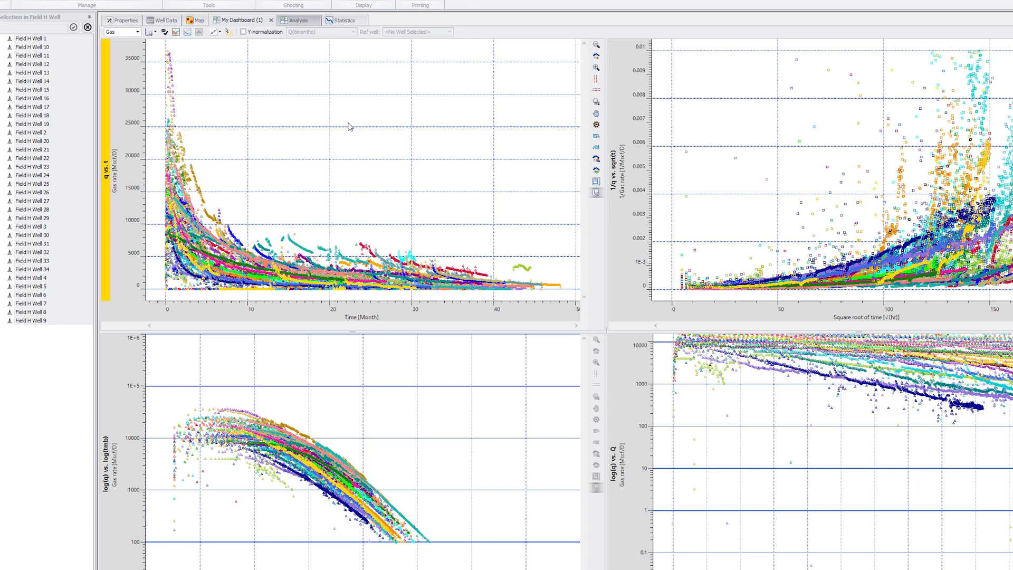
Open the q vs. t plot's properties and examine the X-axis data choices, including formulas and well properties.
right_click(316, 89)
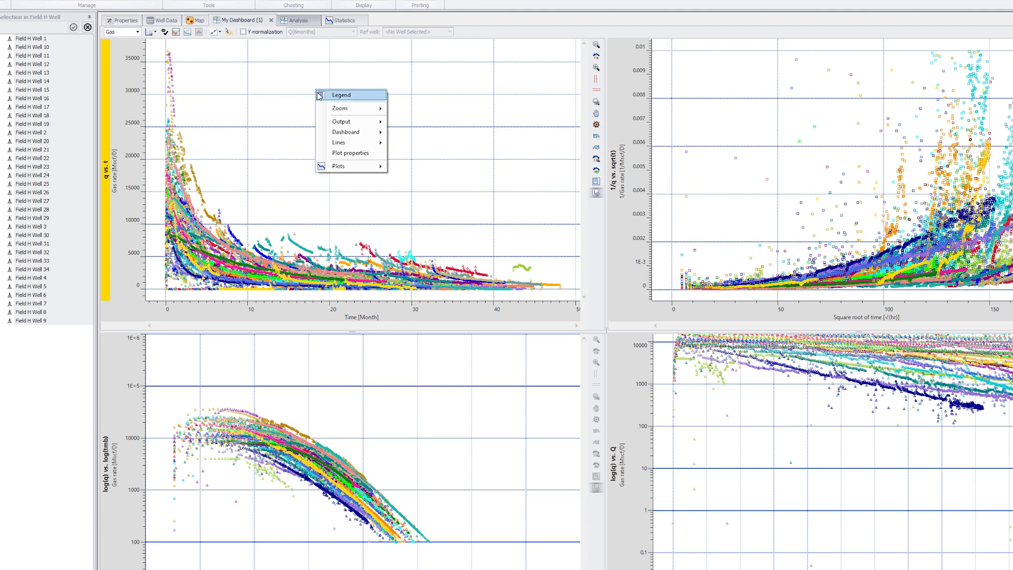
click(351, 153)
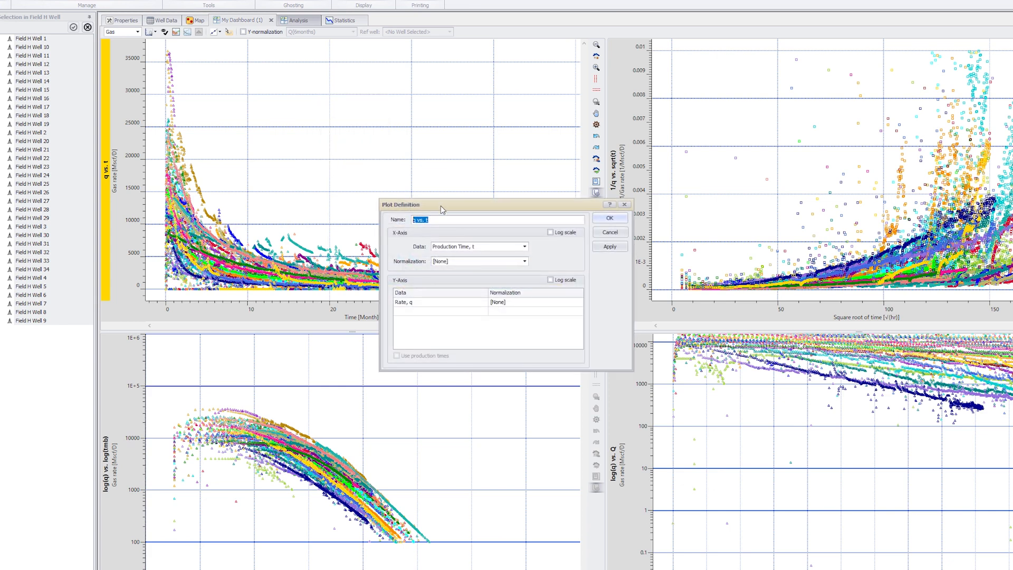
click(410, 117)
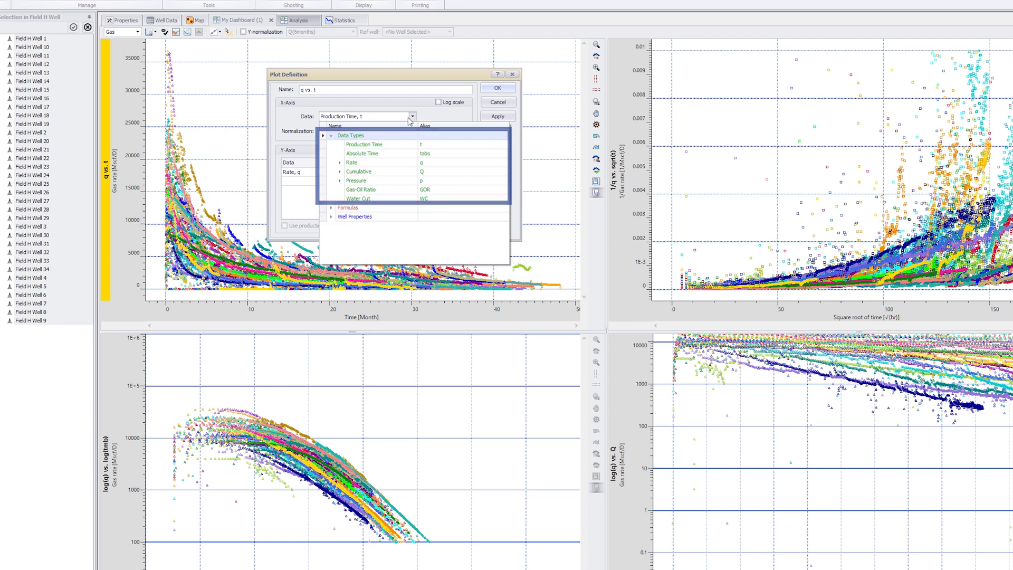
click(330, 207)
scroll(346, 216, down, 5)
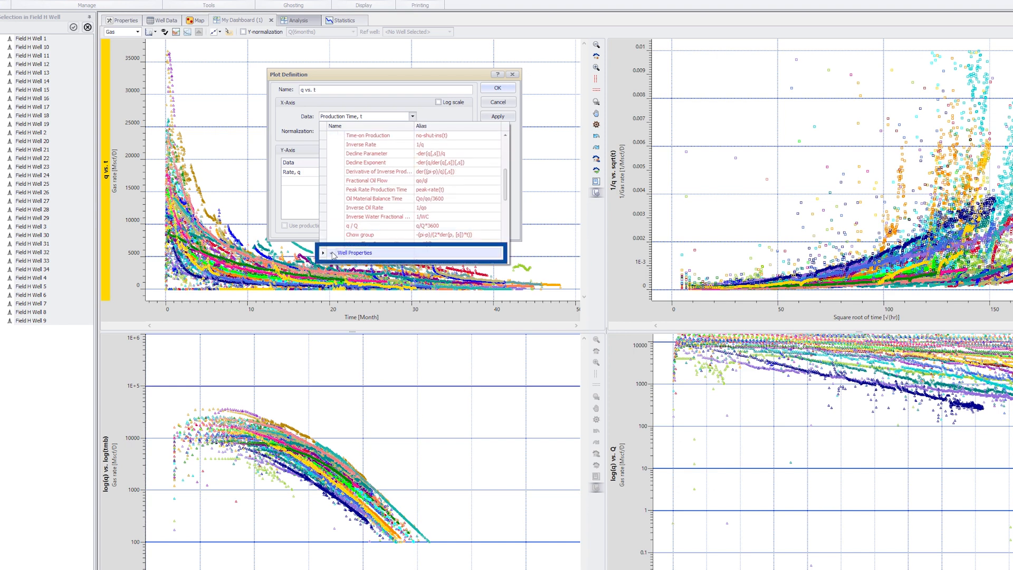
click(331, 253)
scroll(348, 252, down, 2)
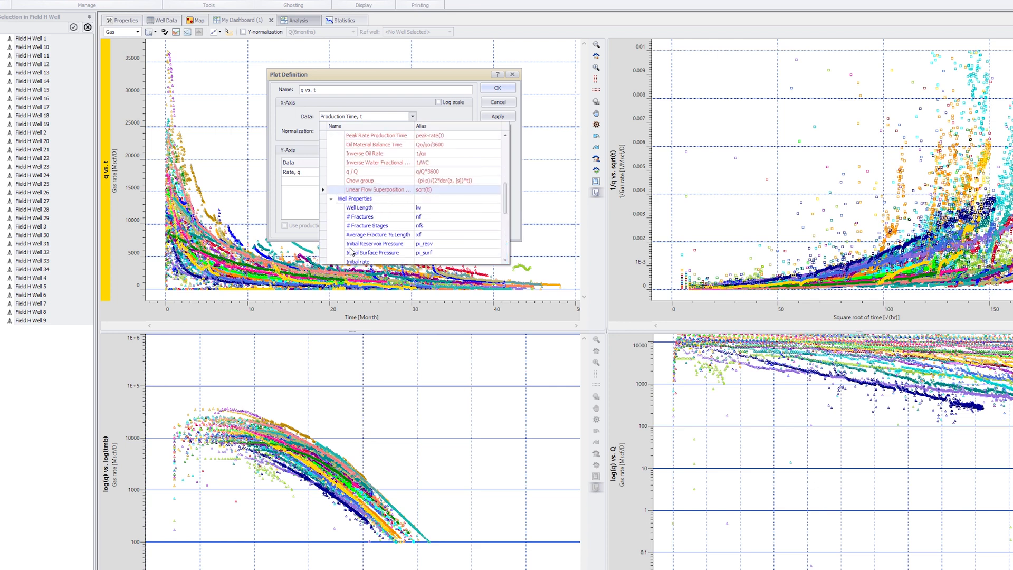
scroll(350, 252, up, 7)
click(296, 123)
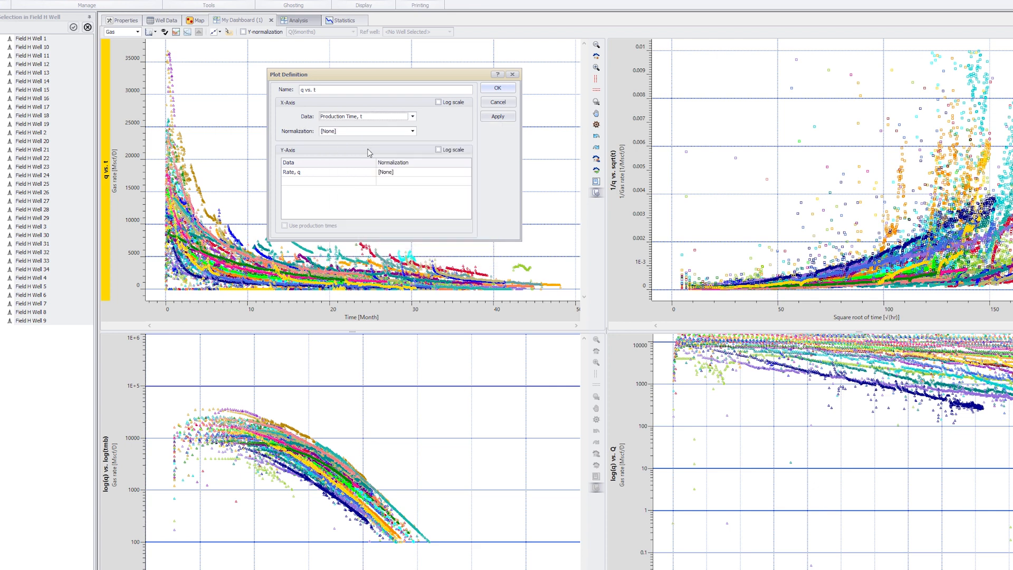
Examine the Y-axis data types and formulas available for the q vs. t plot, and close its definition without changes.
click(372, 171)
click(371, 172)
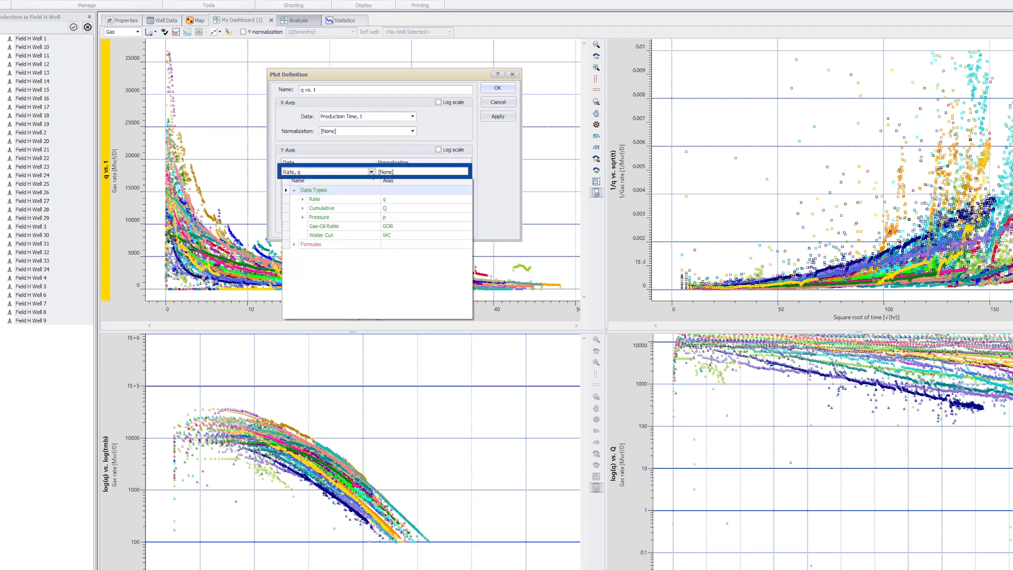
click(311, 243)
scroll(320, 261, down, 3)
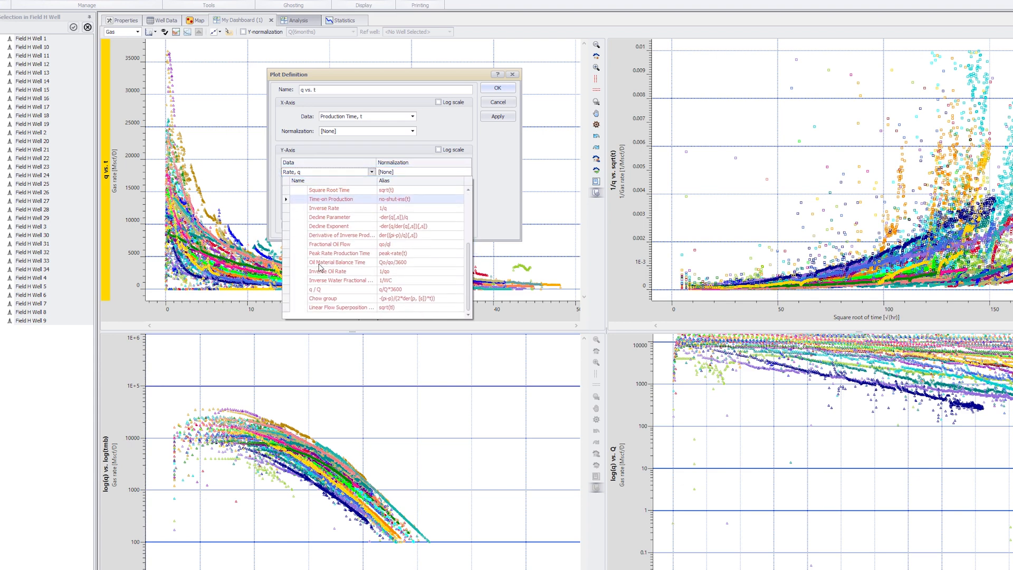
scroll(321, 267, up, 3)
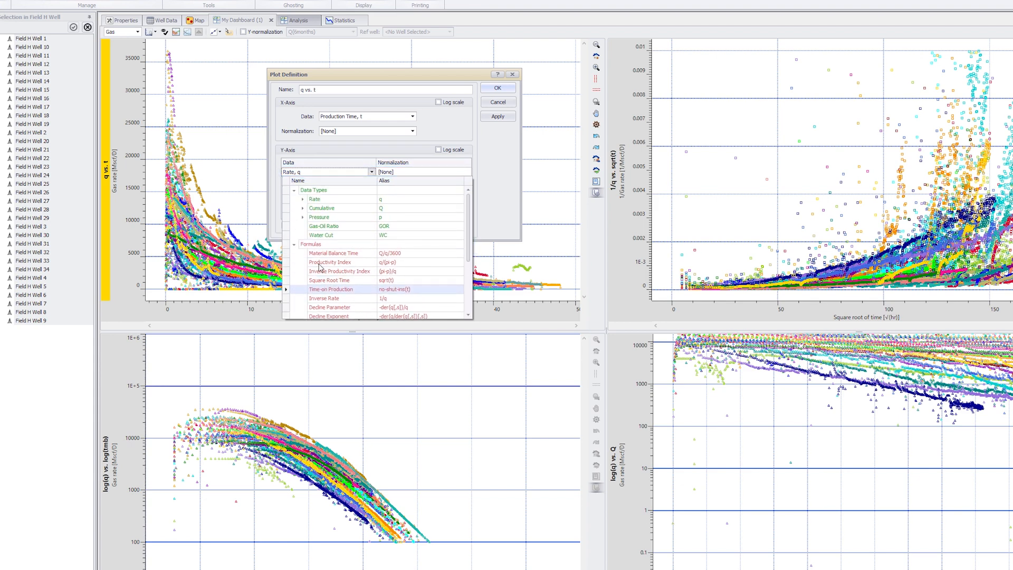
click(430, 135)
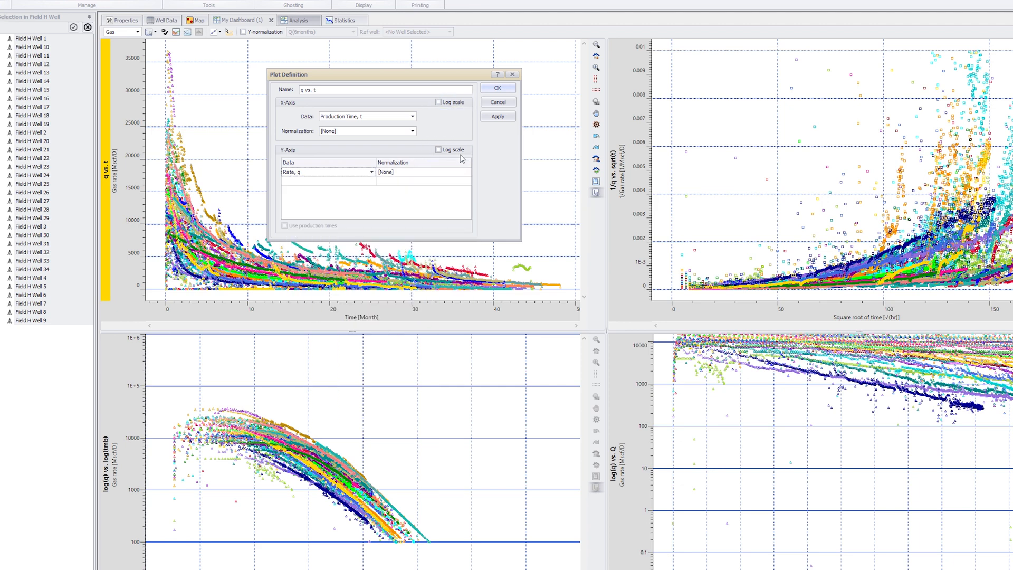
click(509, 107)
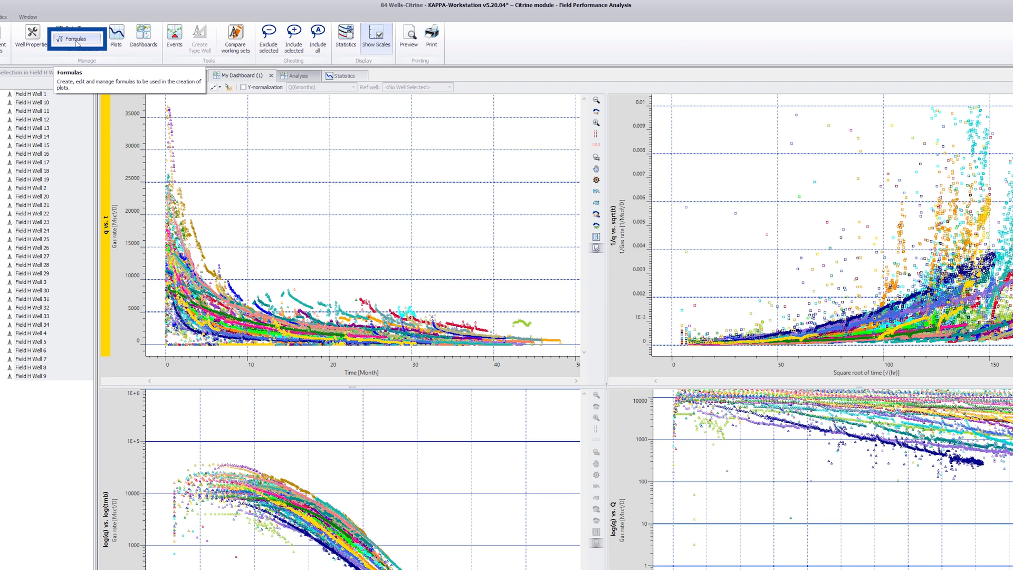
Add a new formula named "Length-Normalized Gas Rate" with the expression a/b.
click(78, 43)
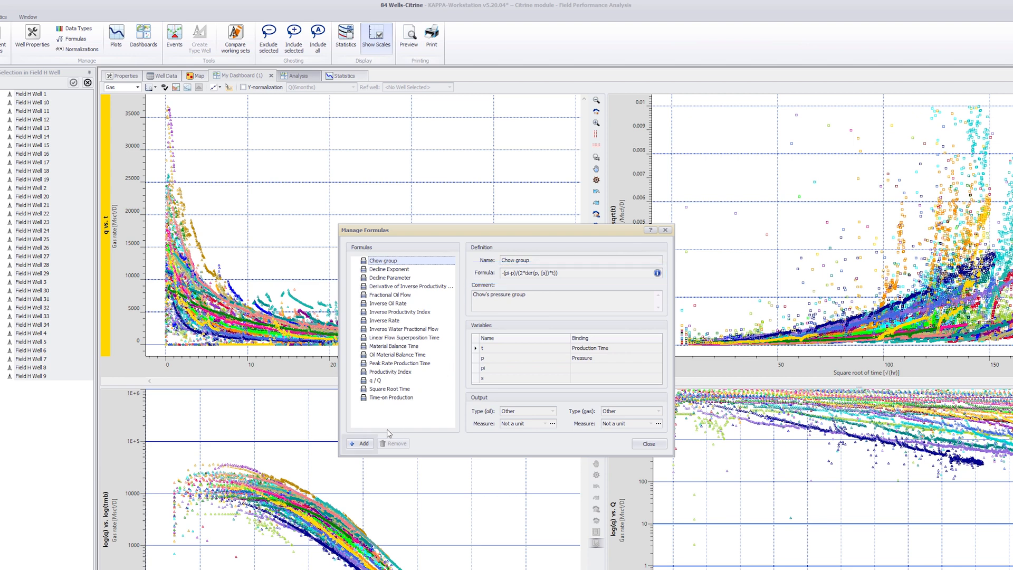
click(366, 442)
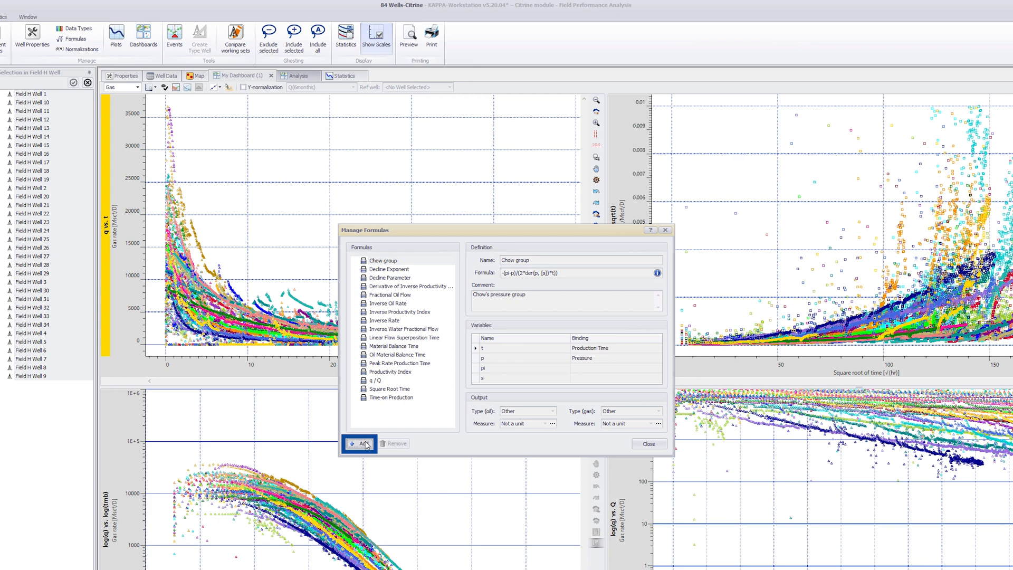
click(365, 443)
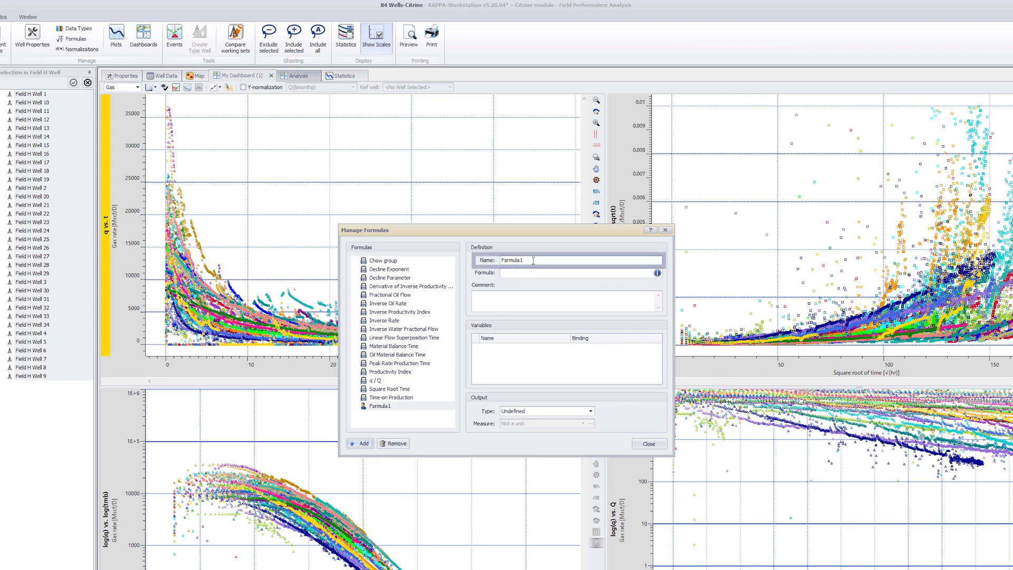
double_click(486, 259)
text(Le)
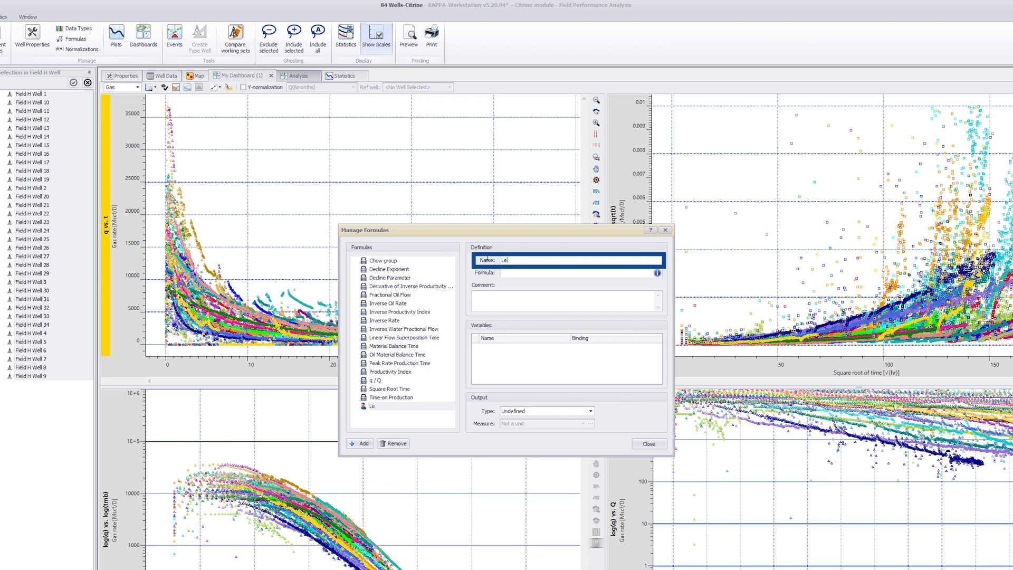
text(ngth-Normalized Gas Rate)
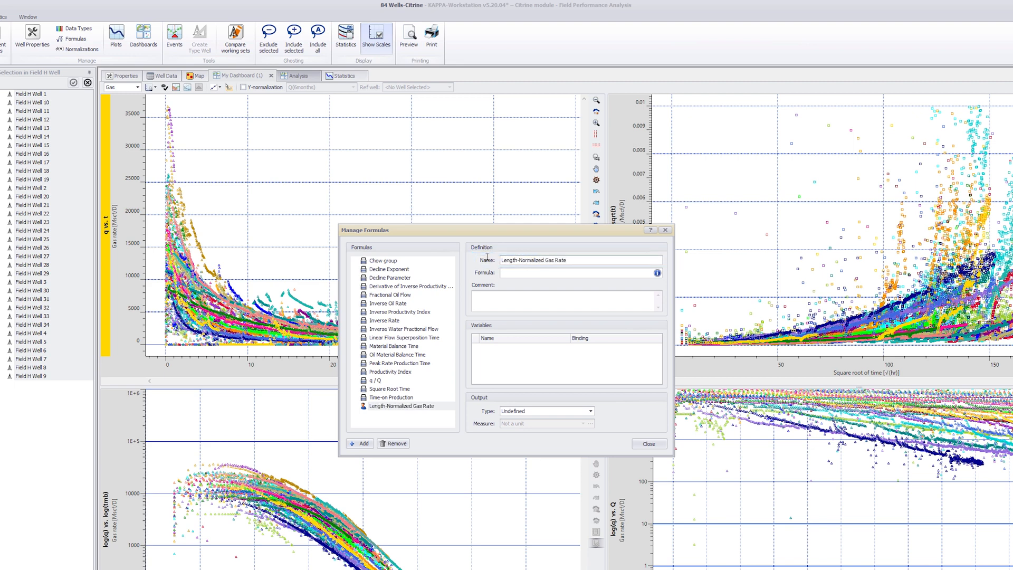
click(519, 273)
text(a/b)
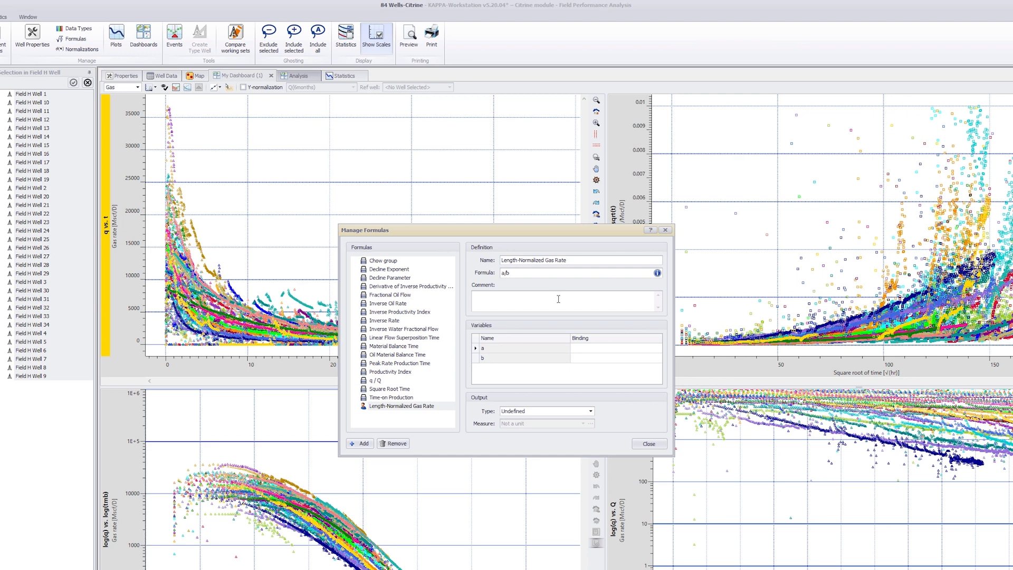
Bind the formula's variable a to Gas Rate and variable b to Well Length.
click(602, 348)
click(602, 347)
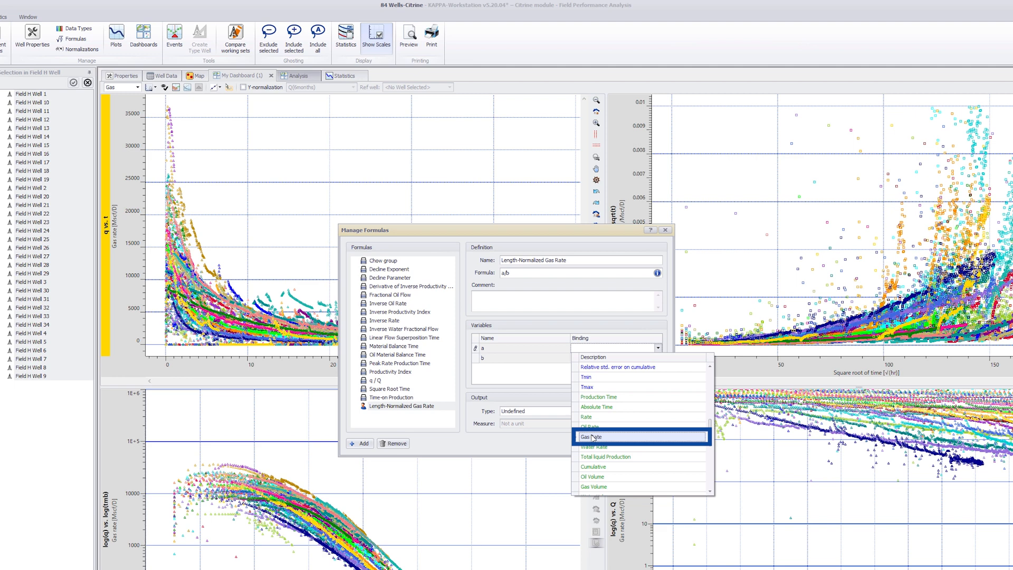
click(592, 437)
click(600, 357)
click(600, 357)
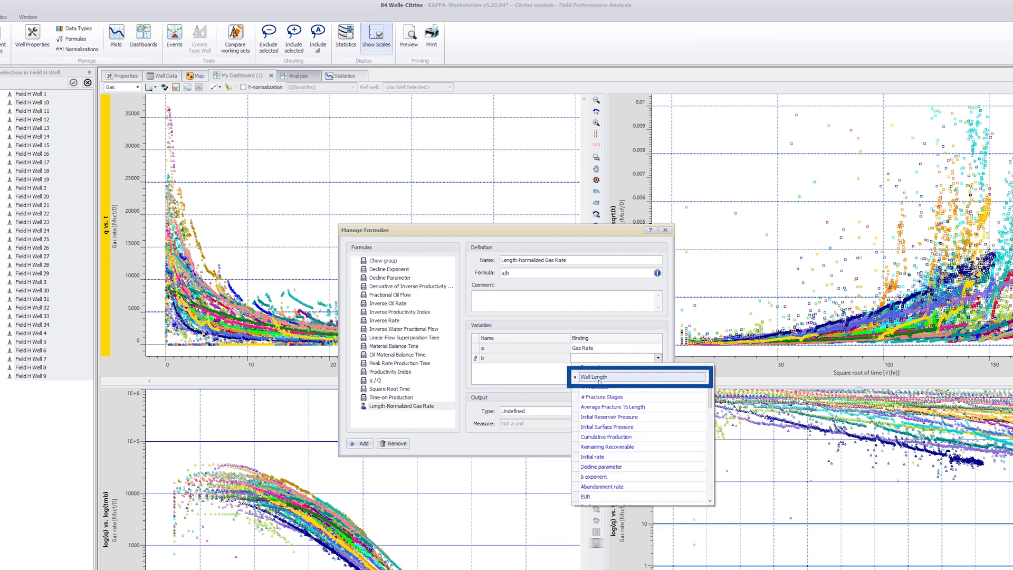
click(598, 377)
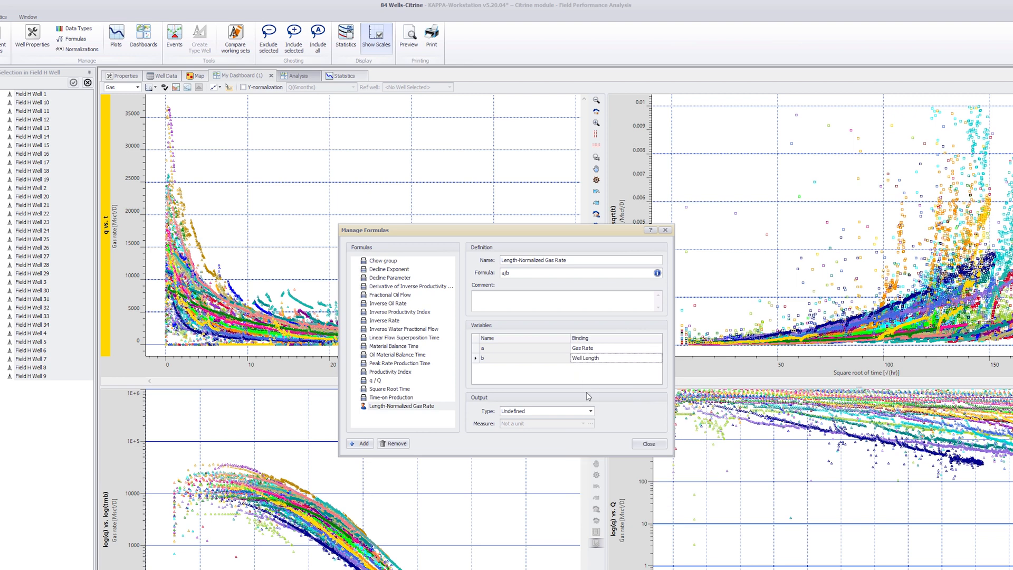
Set the formula's output type to Gas rate and close the formula manager.
click(590, 411)
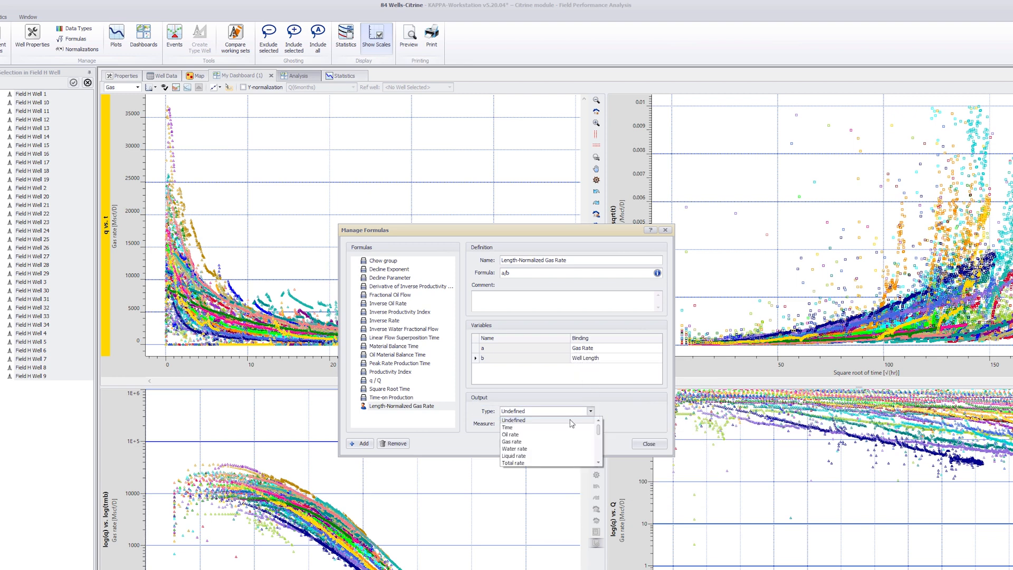
click(514, 441)
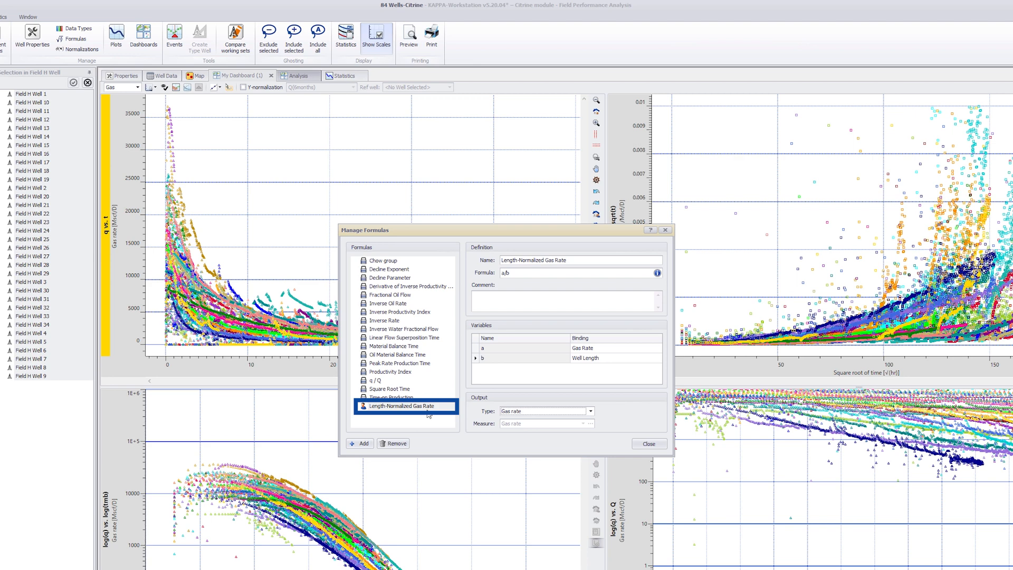
click(646, 449)
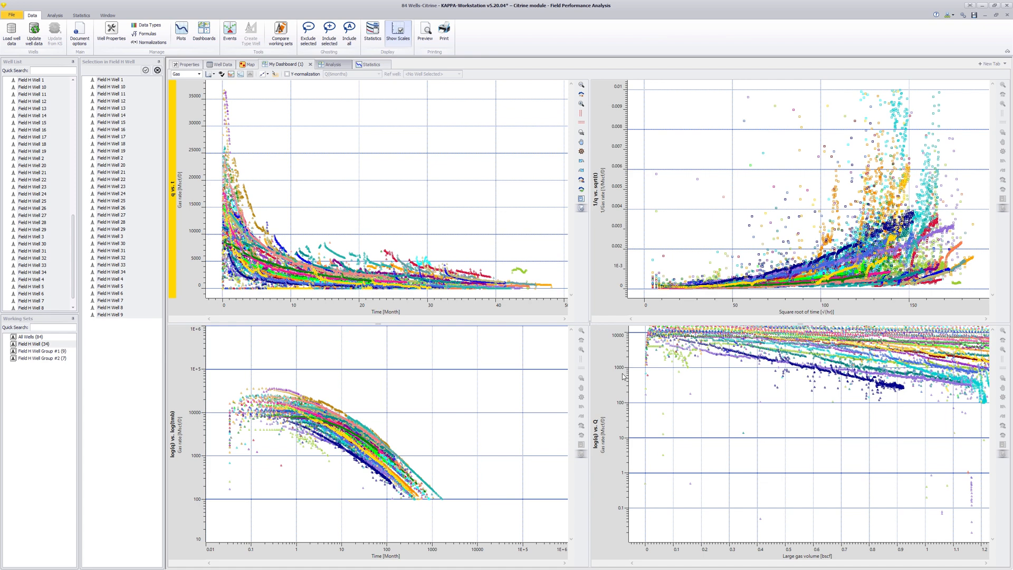
Create a new plot tab showing q vs. t.
click(988, 67)
mouse_move(988, 72)
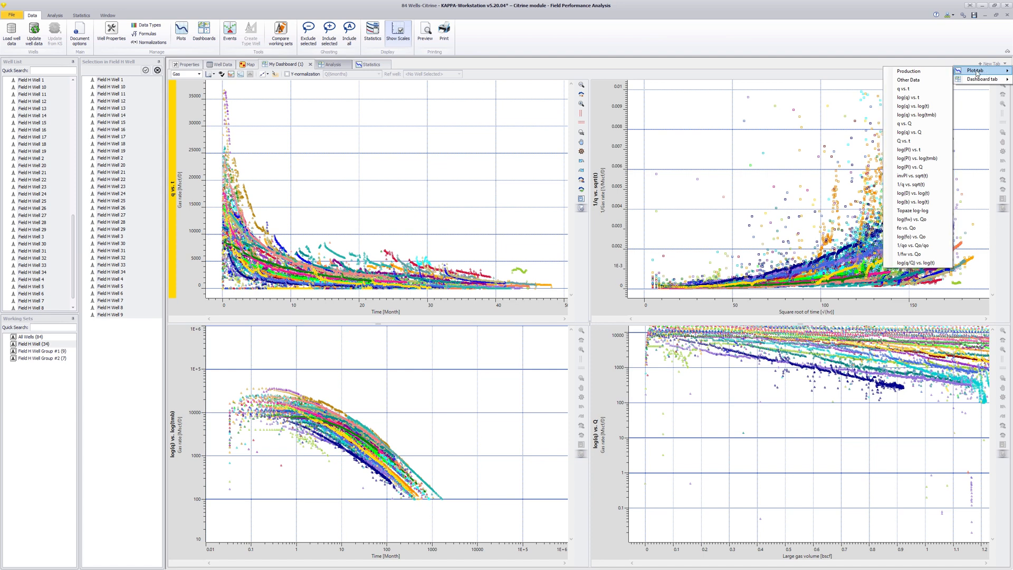
click(914, 91)
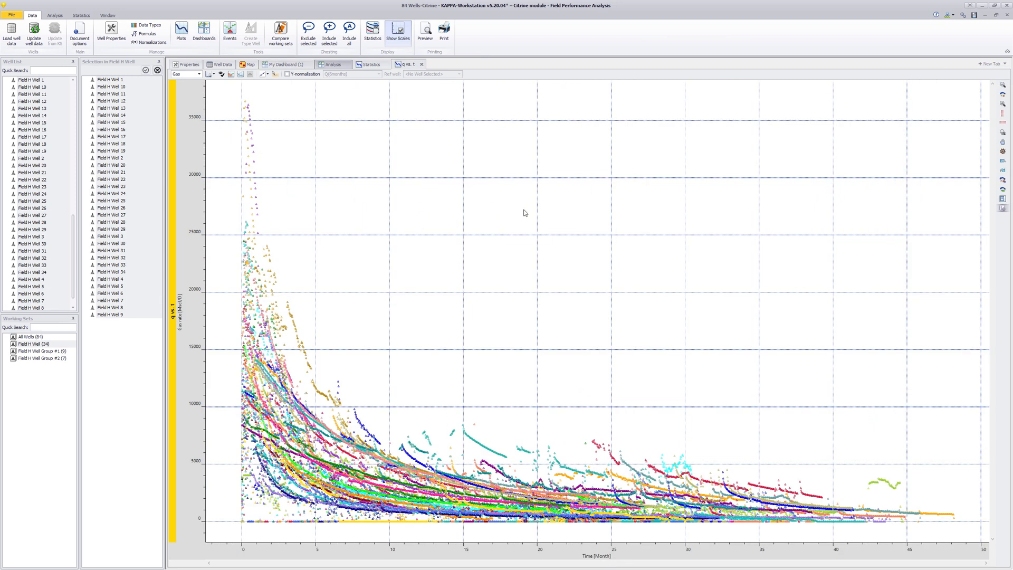
Split the q vs. t view vertically, and split both resulting halves horizontally to form a two-by-two dashboard.
right_click(525, 212)
mouse_move(558, 251)
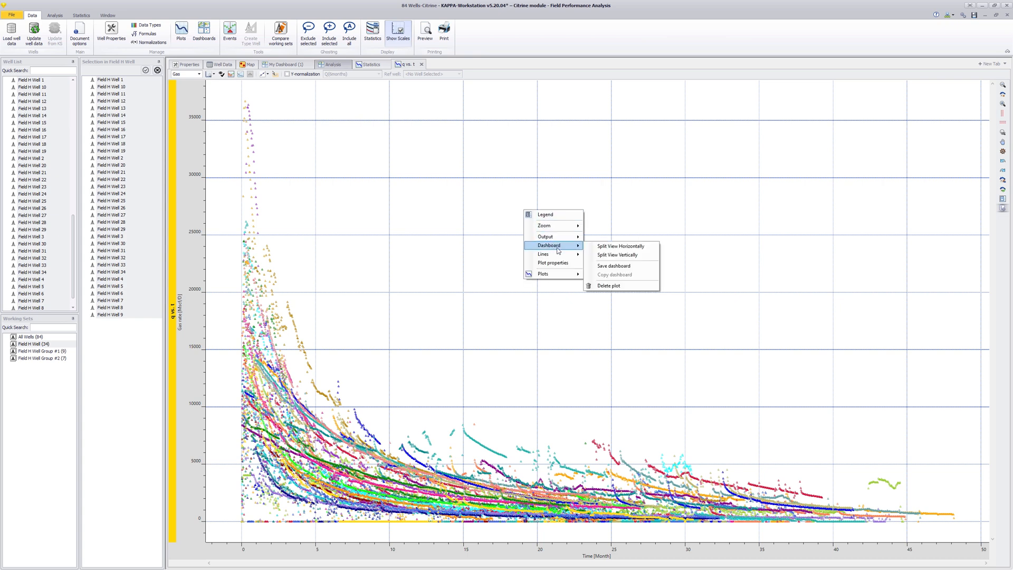
click(621, 255)
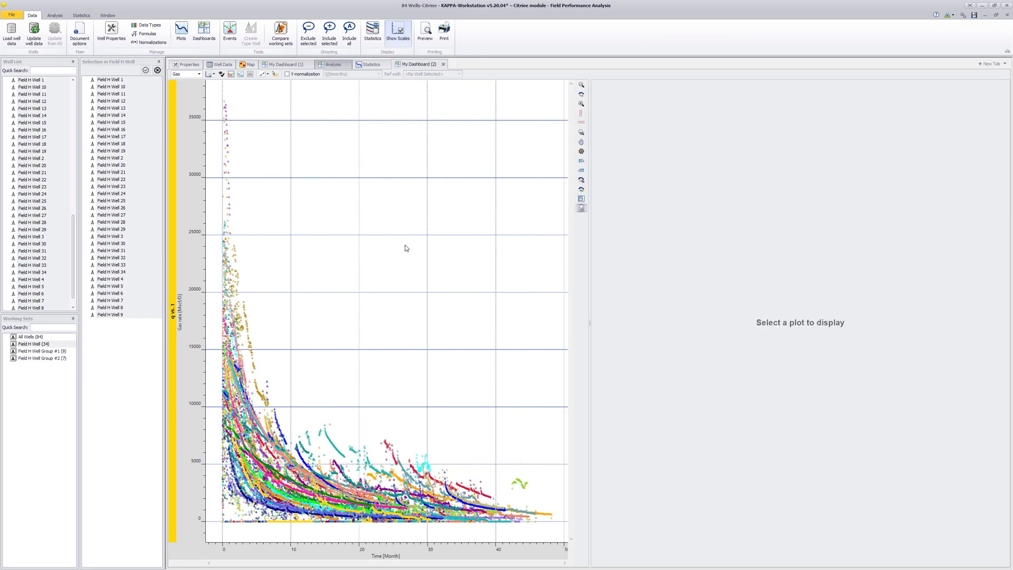
click(406, 248)
right_click(406, 248)
mouse_move(435, 280)
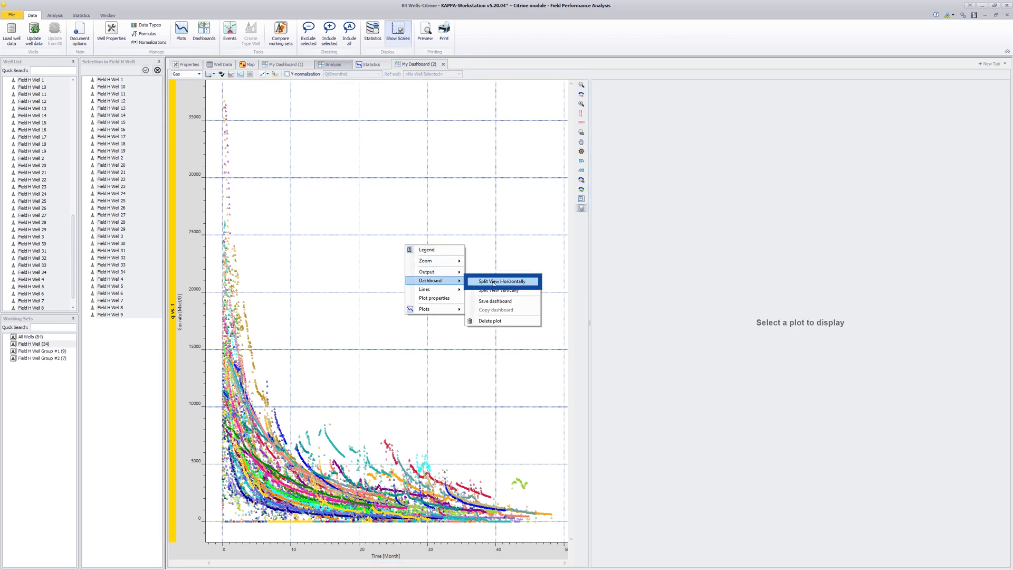
click(494, 281)
right_click(677, 277)
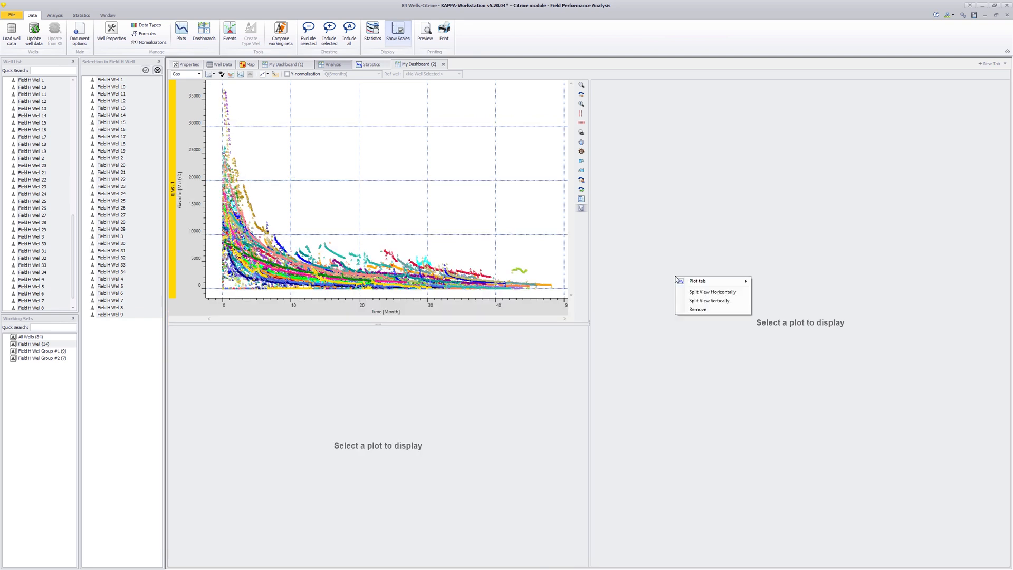
click(716, 292)
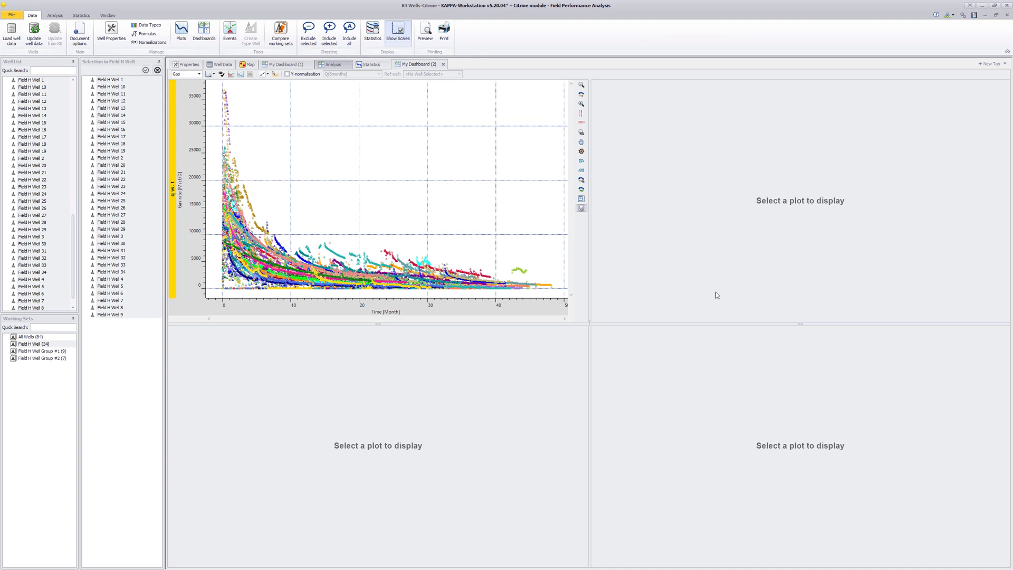
Display the Q vs. t plot in the empty upper-right pane of the new dashboard.
right_click(703, 181)
mouse_move(707, 183)
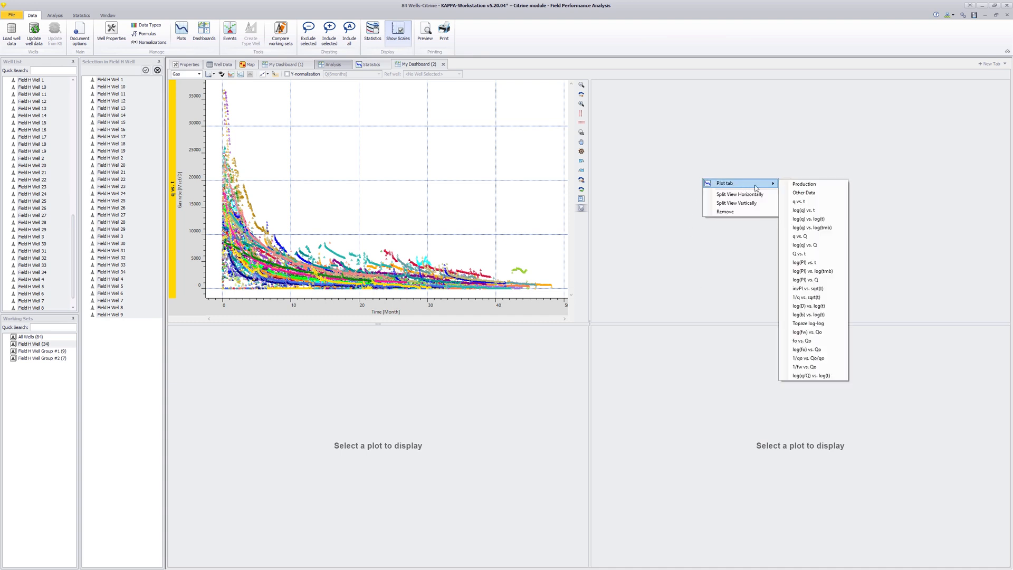
click(808, 255)
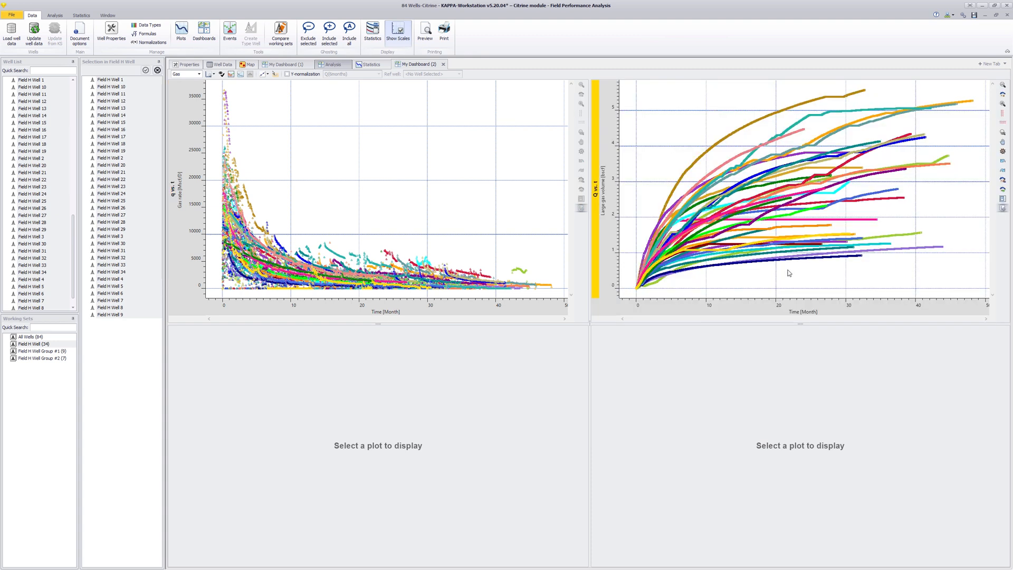
Display the q vs. Q plot in the dashboard's lower-left pane and the q vs. t plot in its lower-right pane.
right_click(343, 419)
mouse_move(380, 423)
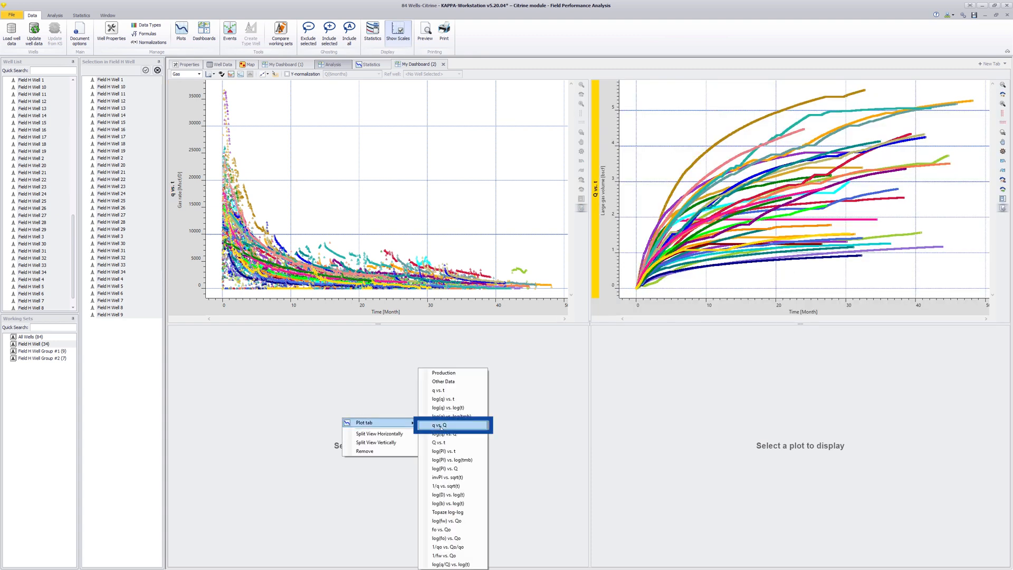
click(441, 425)
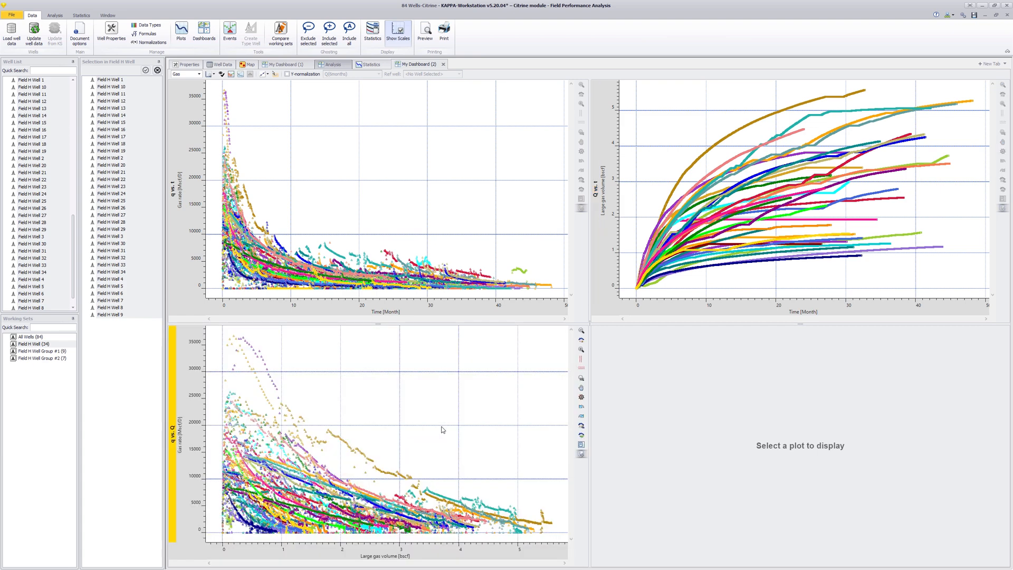
right_click(693, 401)
mouse_move(738, 406)
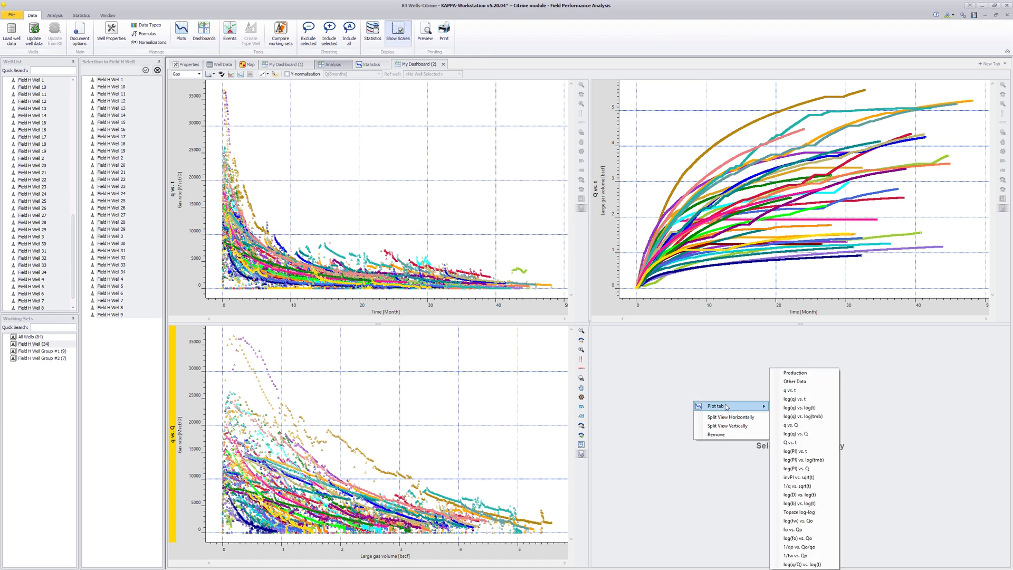
click(795, 391)
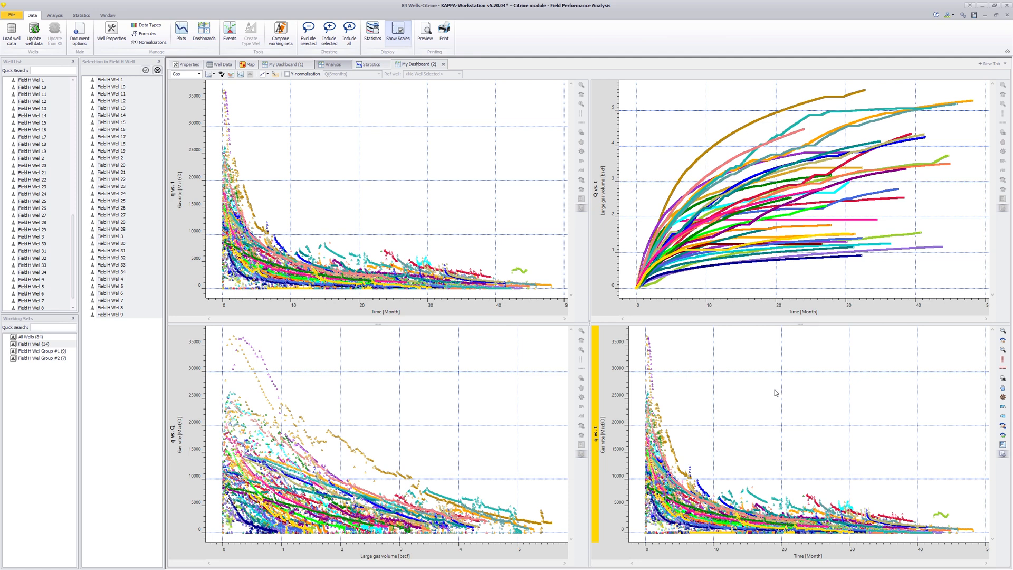
Rename the plot in the lower-right pane as "Log(q/Length) vs. Log(tmb)" in its plot definition.
right_click(775, 393)
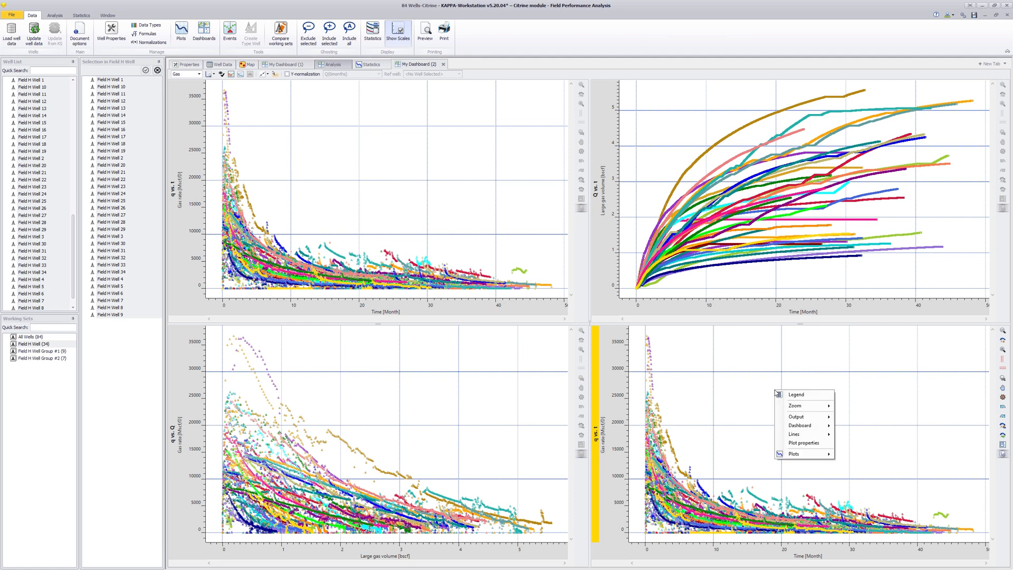
click(800, 443)
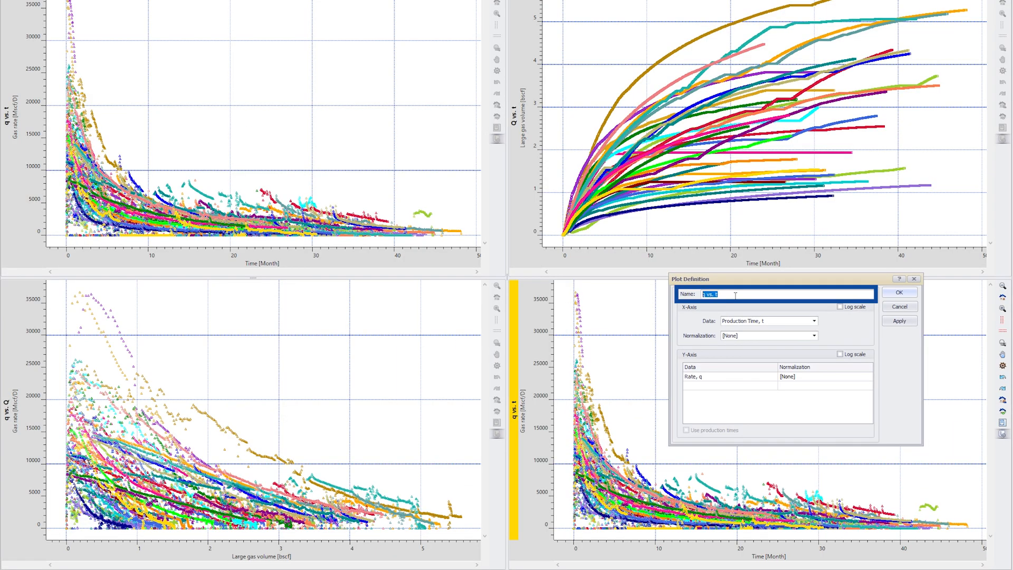
text(Log(q/Length) vs. Log(tmb)
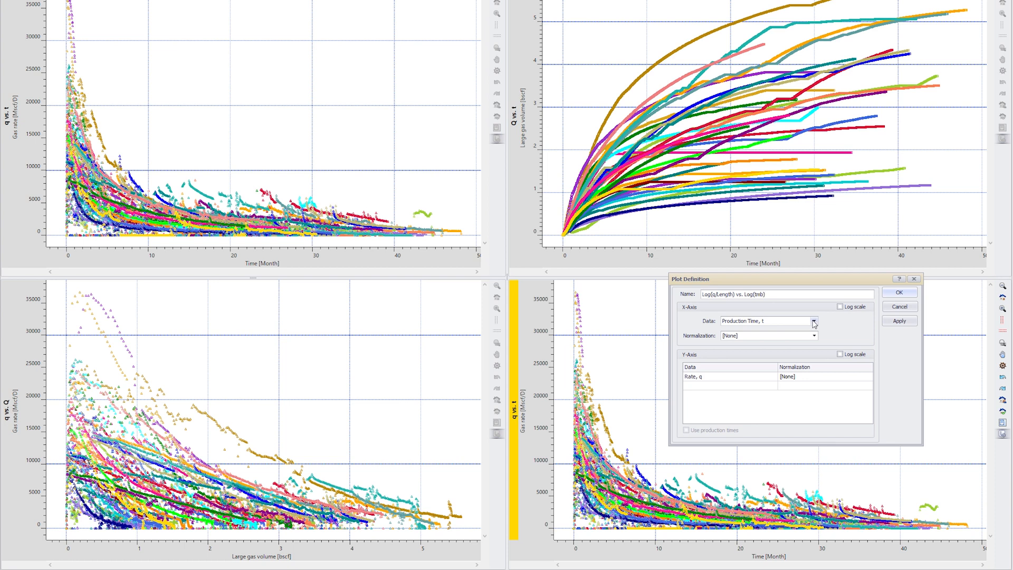
Set the plot's X-axis data to Material Balance Time and its Y-axis data to the Length-Normalized Gas Rate formula.
click(814, 321)
click(734, 413)
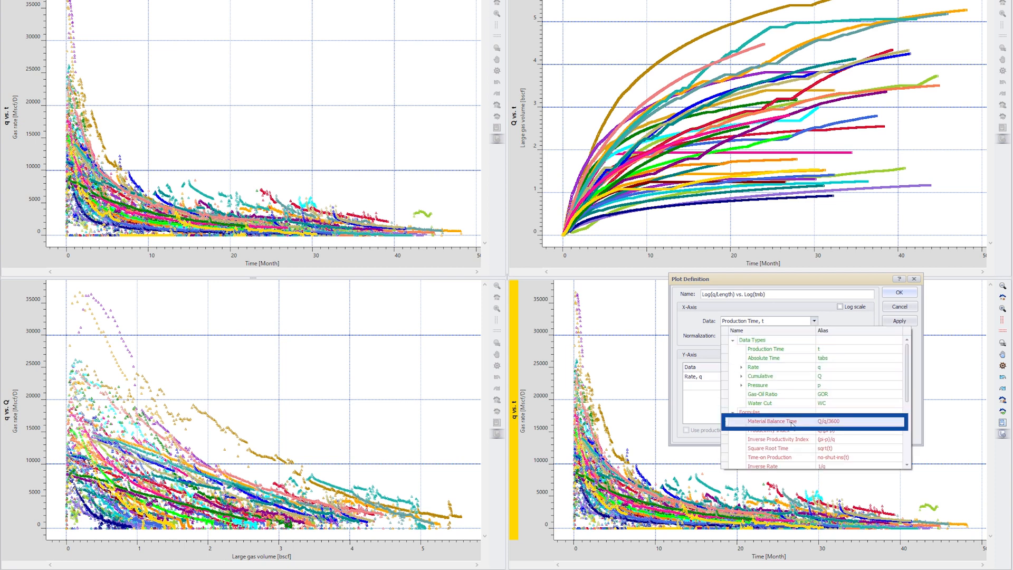
click(792, 422)
click(773, 376)
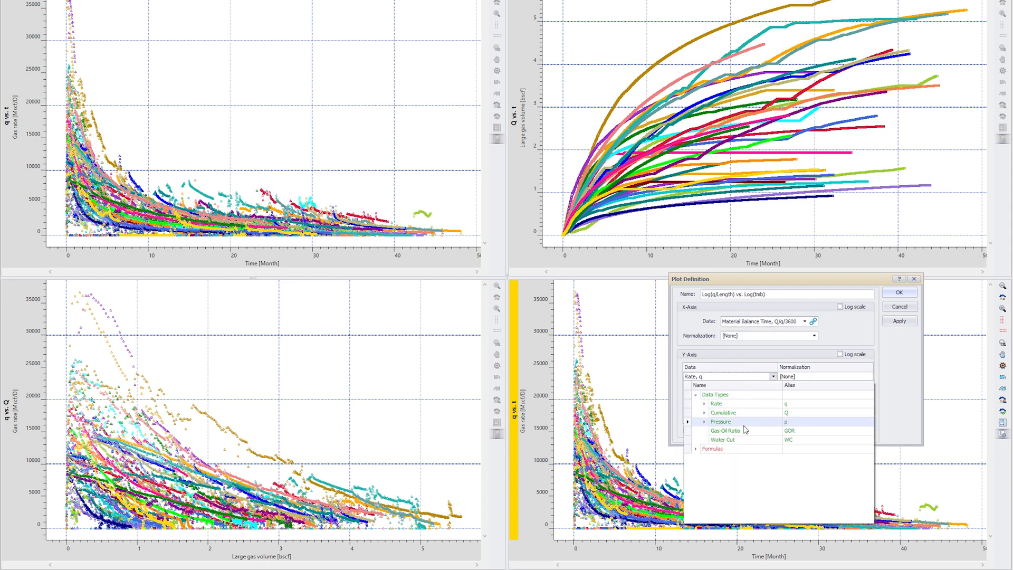
scroll(763, 460, down, 5)
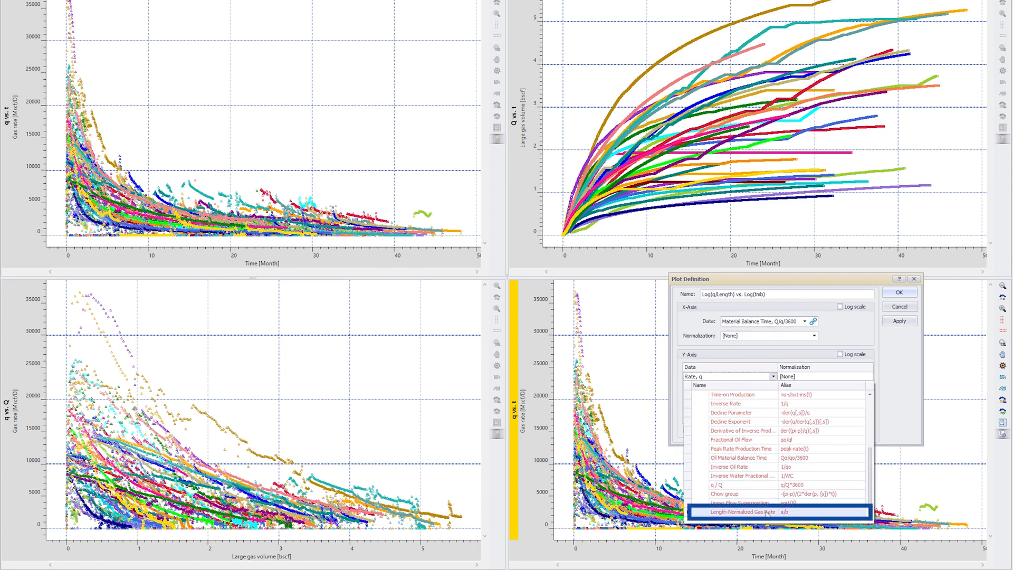
click(766, 513)
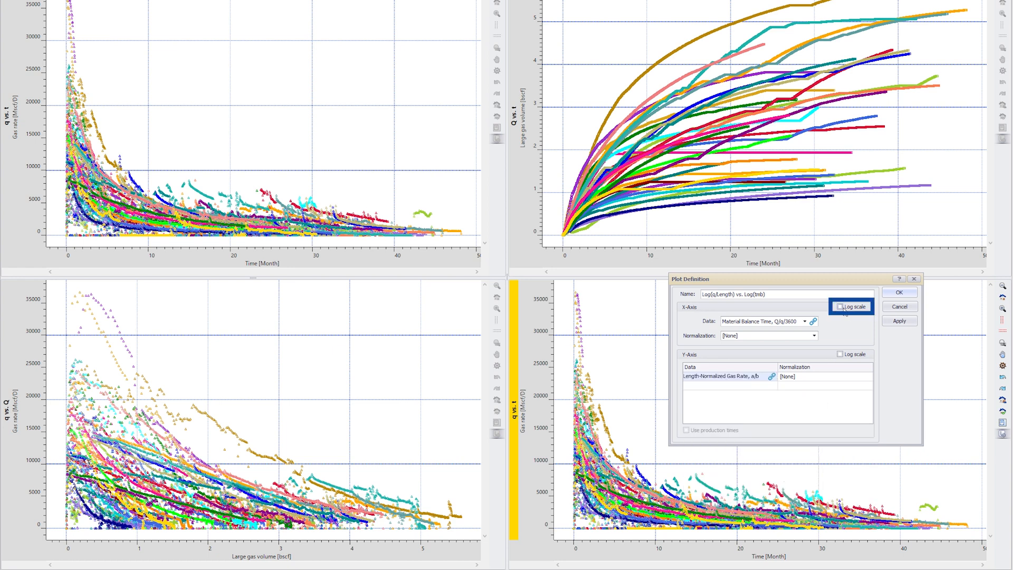
Enable log scale on both the X and Y axes and accept the plot definition.
click(841, 307)
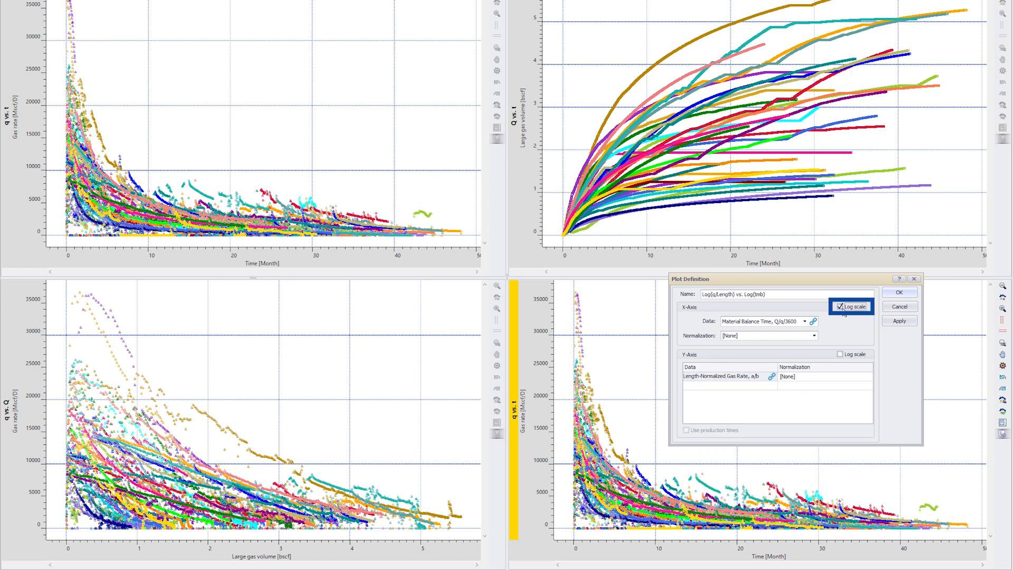
click(840, 354)
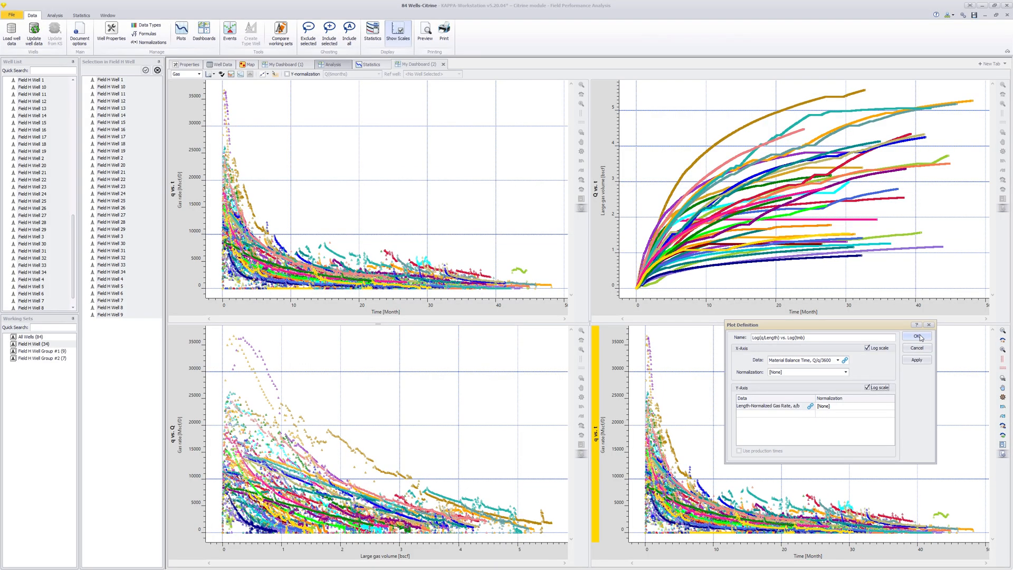
click(900, 293)
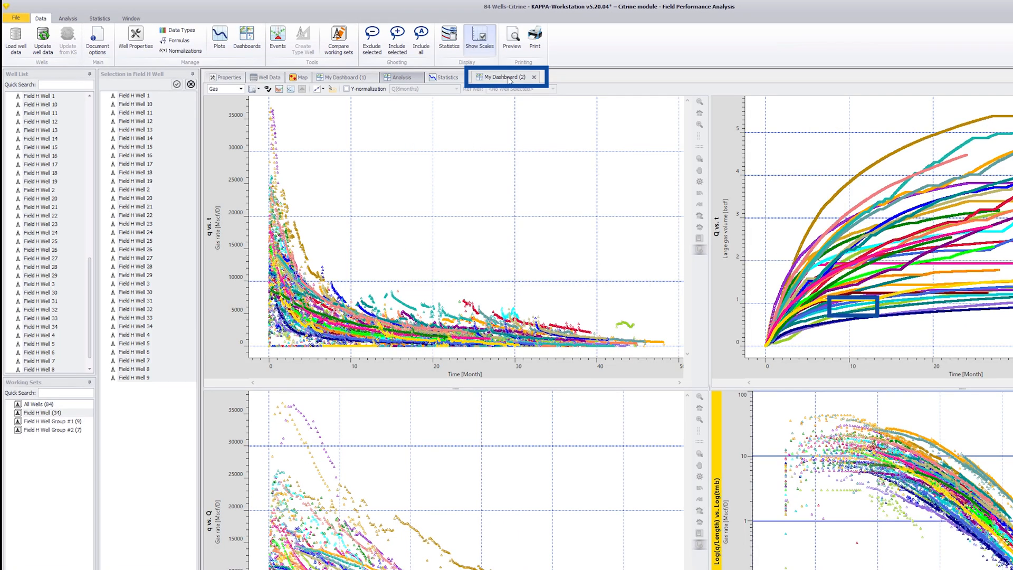
Rename the My Dashboard (2) tab as "New Dashboard".
right_click(509, 79)
click(546, 147)
text(New)
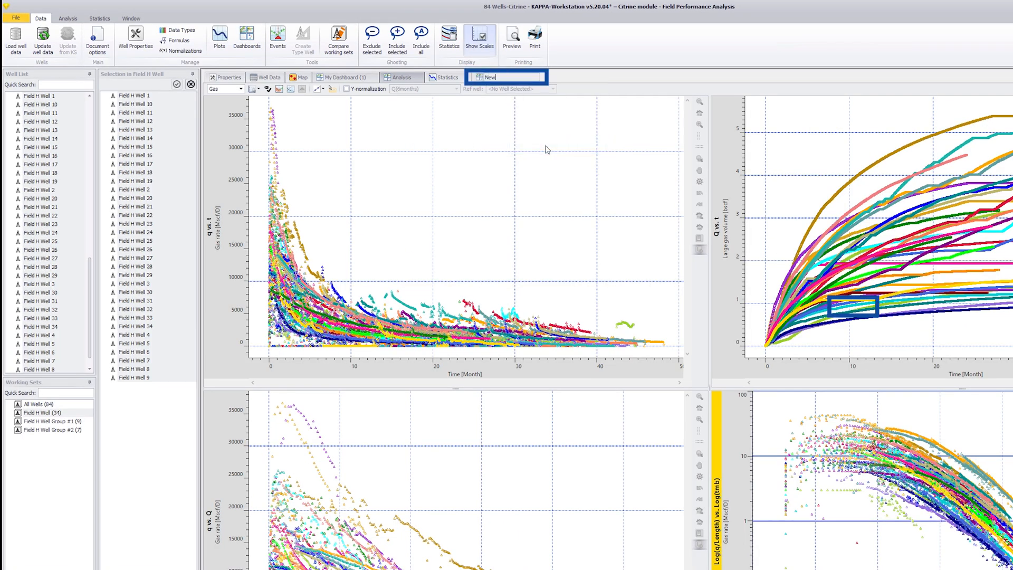
text( Dashboard)
key(Return)
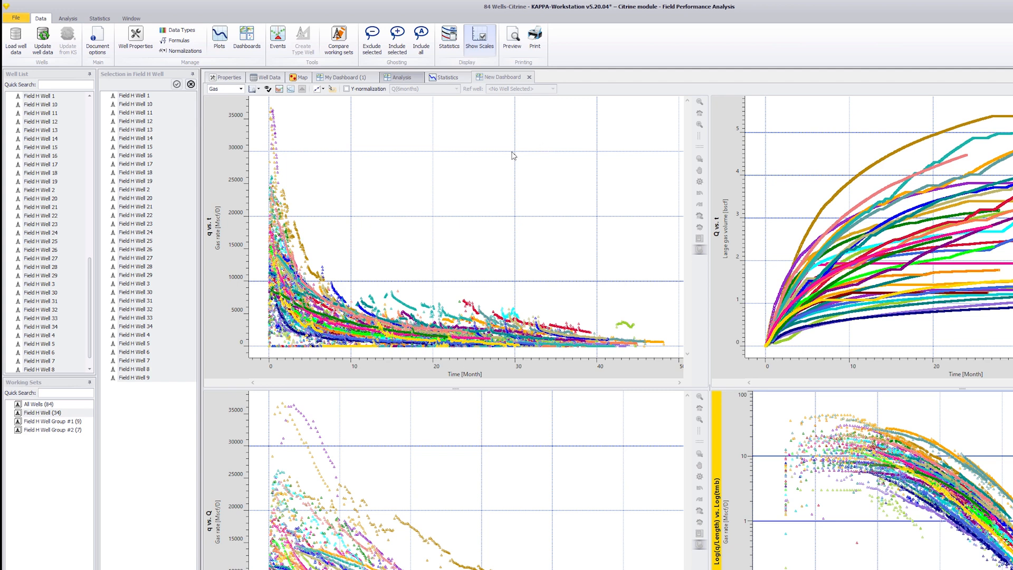
Make New Dashboard the diagnostic default in the dashboard management settings and accept the change.
click(253, 47)
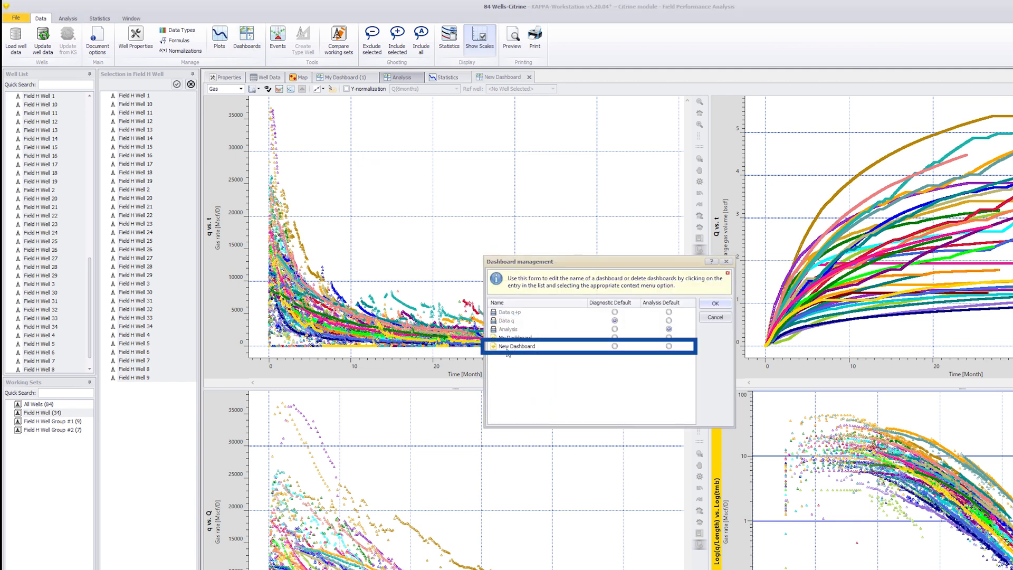
click(615, 346)
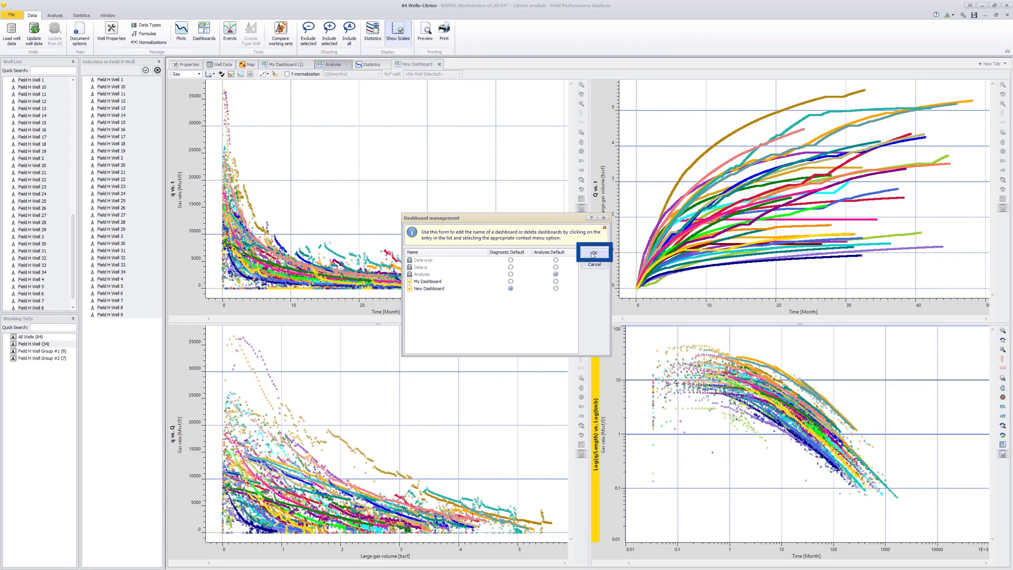
click(715, 304)
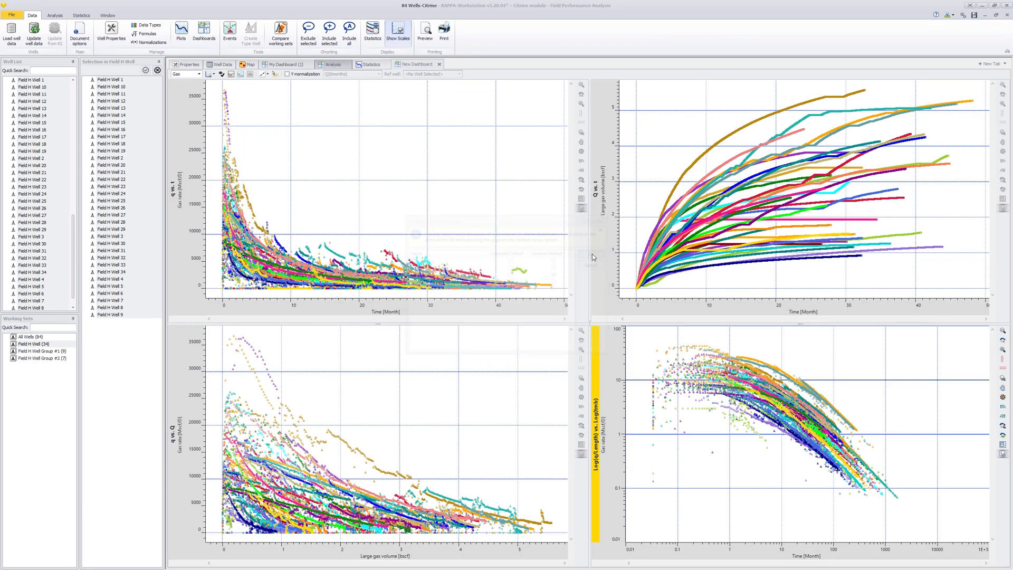